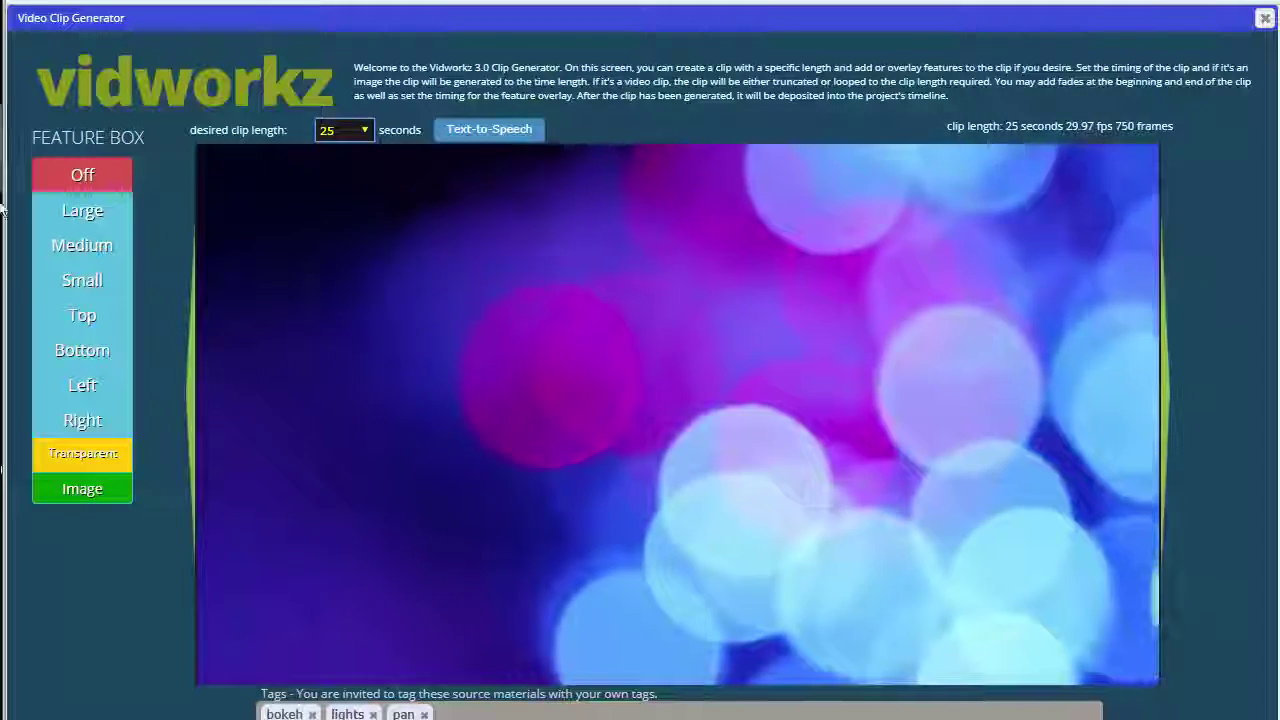
# Place the feature box message on the clip's right and recolour the overlays yellow and cyan
pyautogui.click(82, 395)
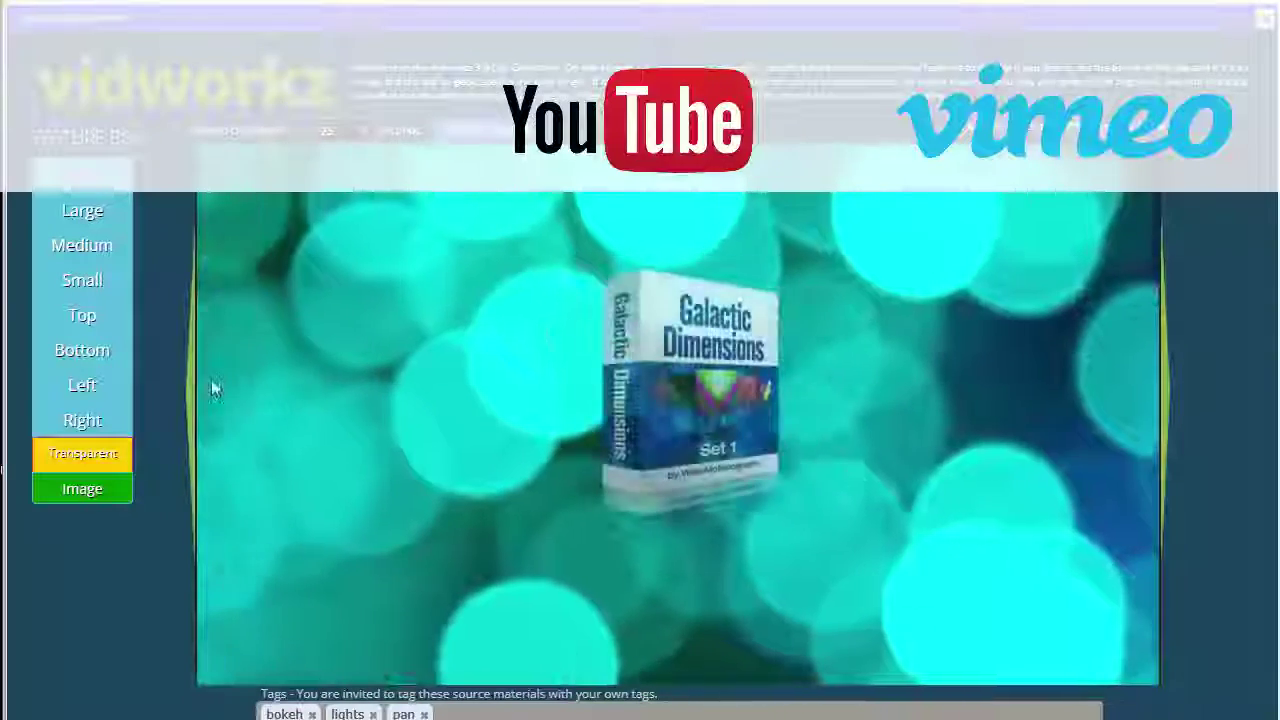
pyautogui.click(85, 420)
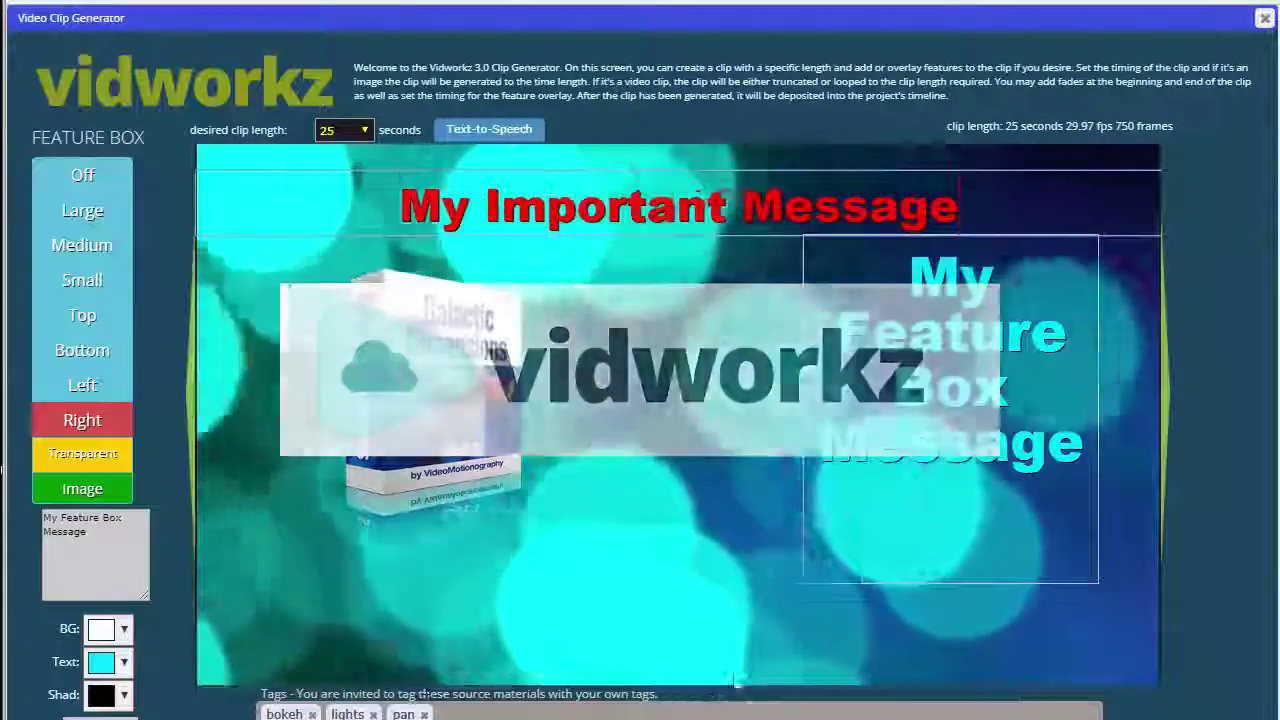
pyautogui.click(850, 600)
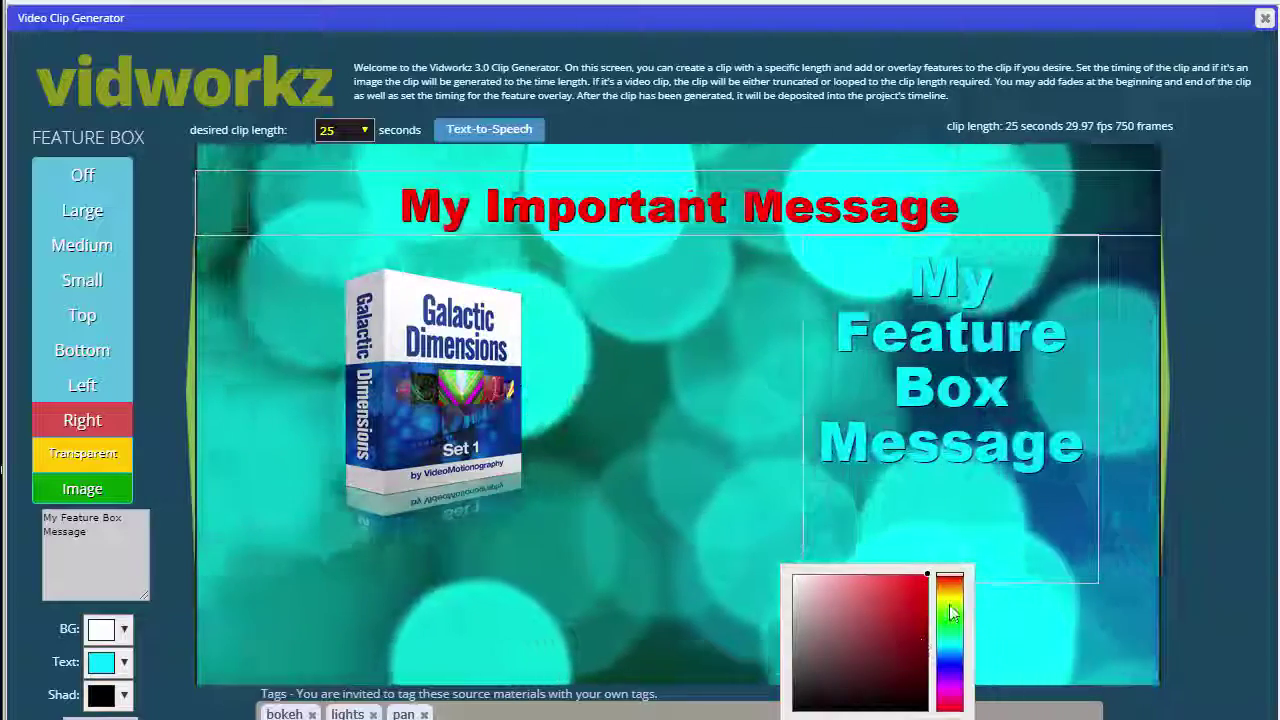
pyautogui.click(953, 601)
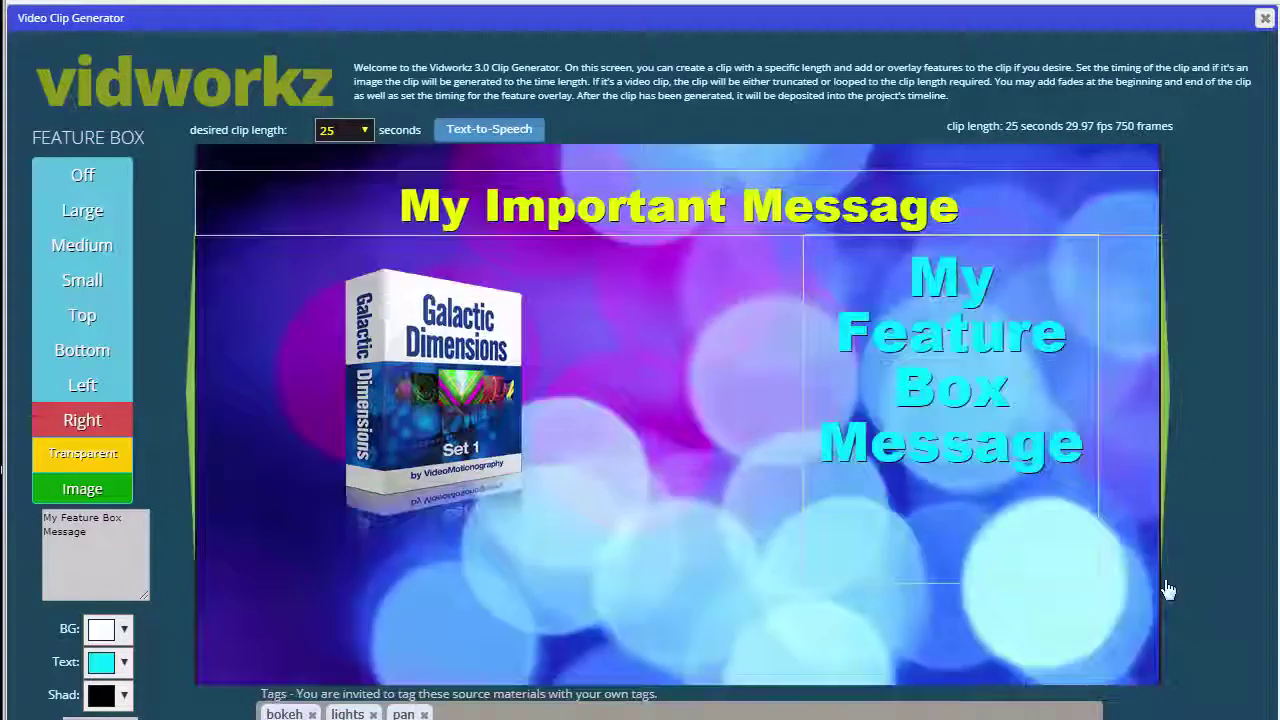
pyautogui.click(960, 700)
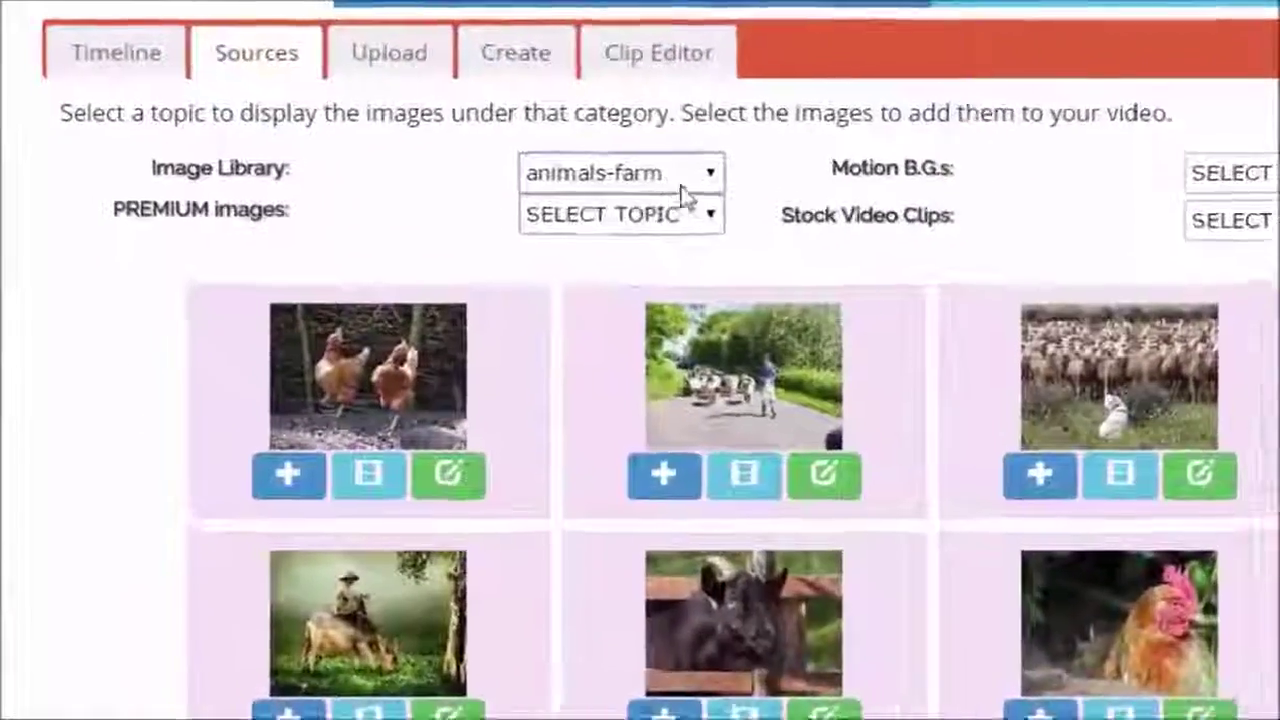
# Change the image library topic to car-parts, then step it to business-roofing
pyautogui.click(690, 182)
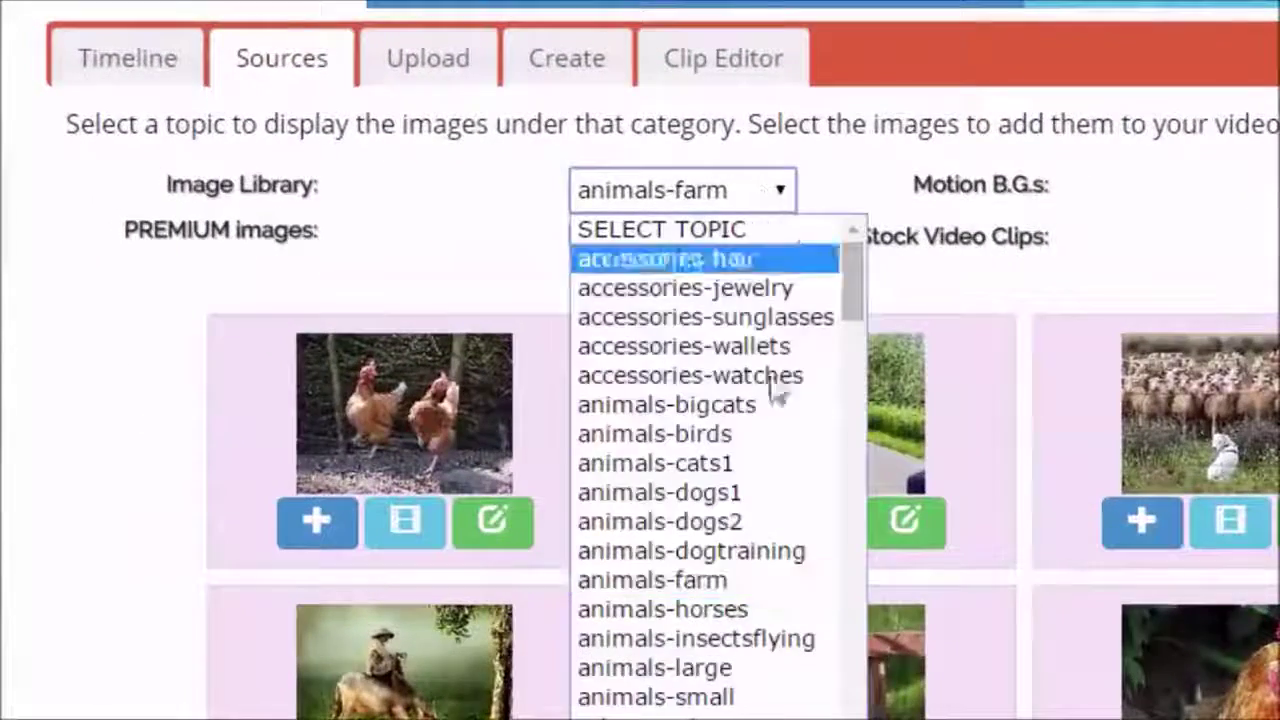
pyautogui.moveTo(853, 305); pyautogui.dragTo(858, 420)
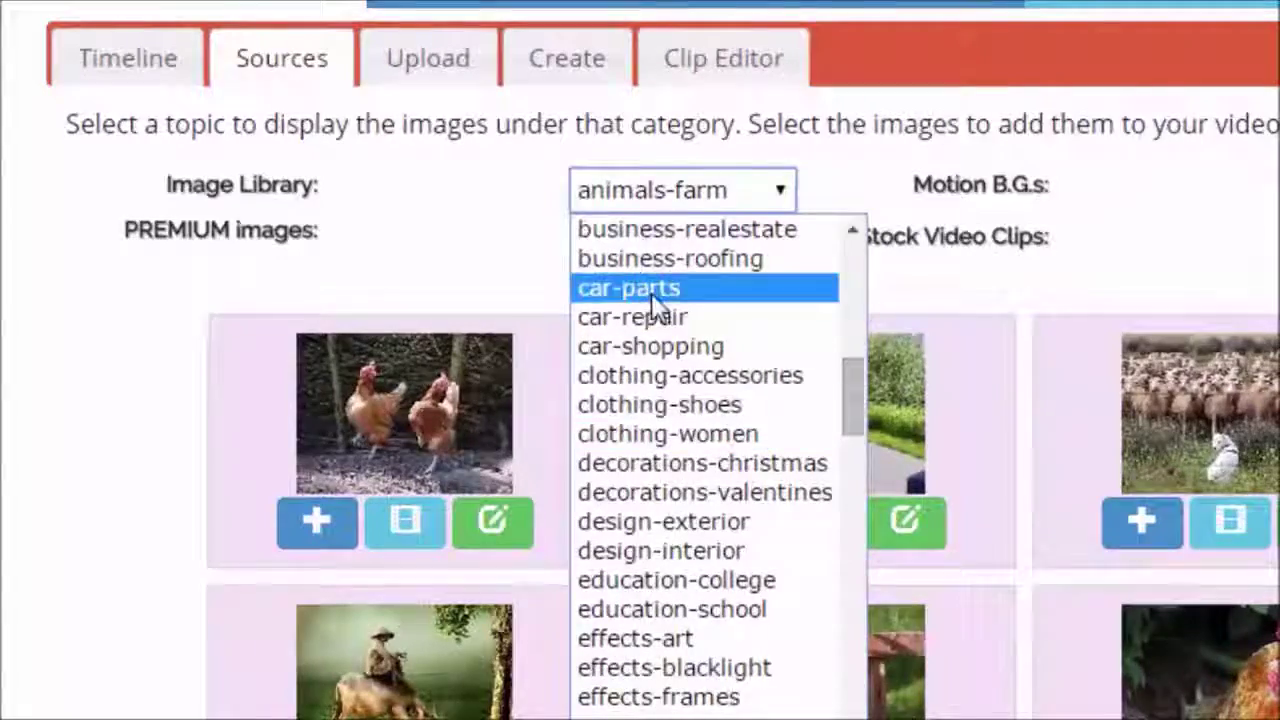
pyautogui.click(651, 291)
pyautogui.press('Up')
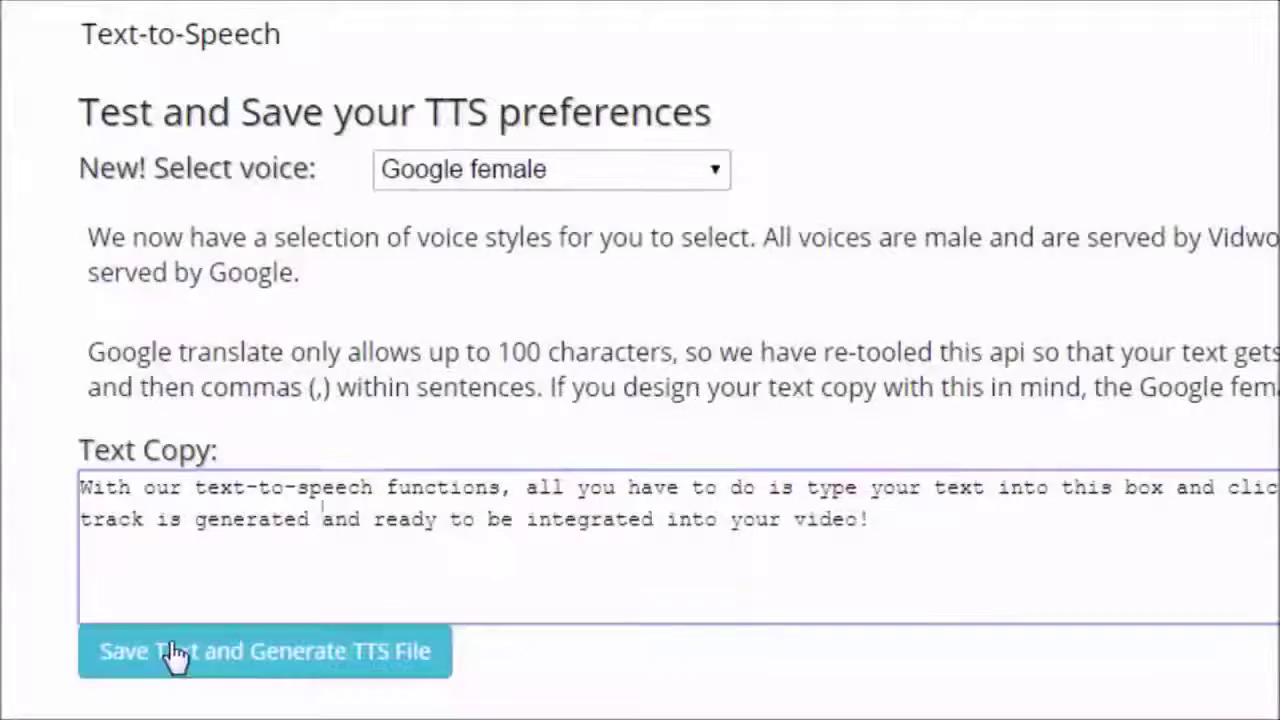
# Save the voiceover text and generate its TTS audio file
pyautogui.click(175, 655)
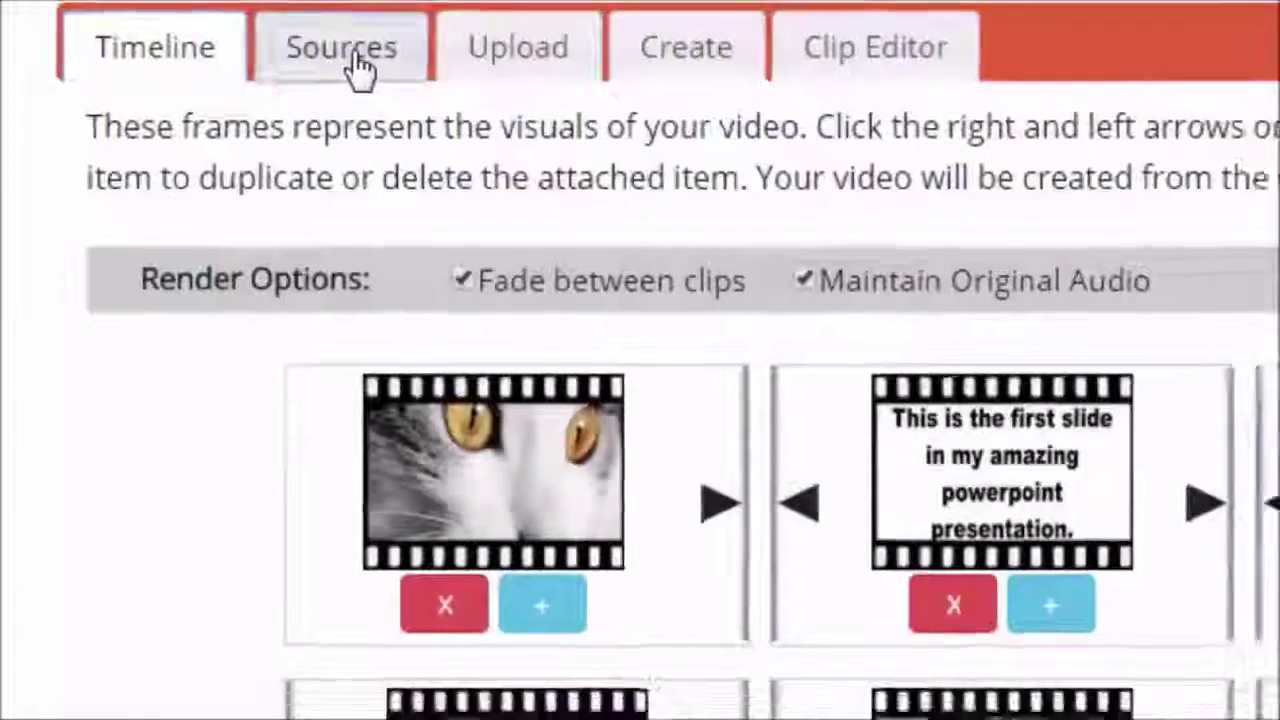
# Choose the Acid_Fumes motion background set and open a lightning clip for overlay editing
pyautogui.click(357, 58)
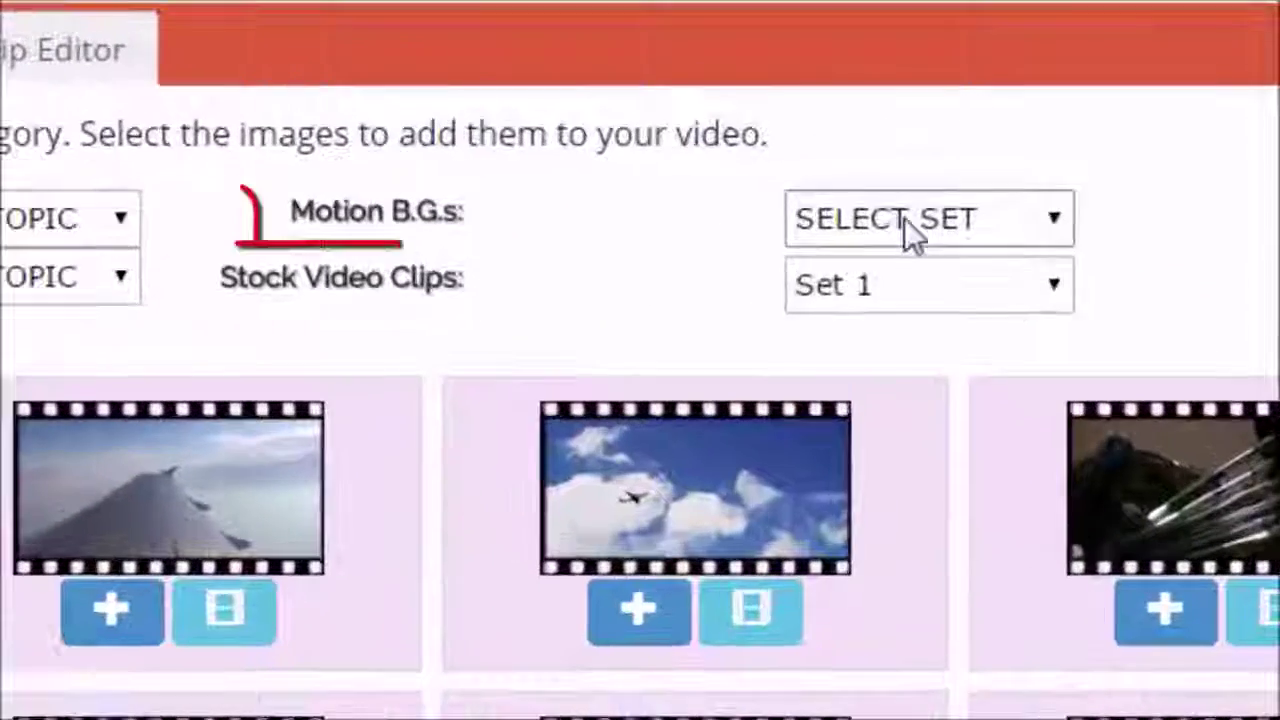
pyautogui.click(904, 218)
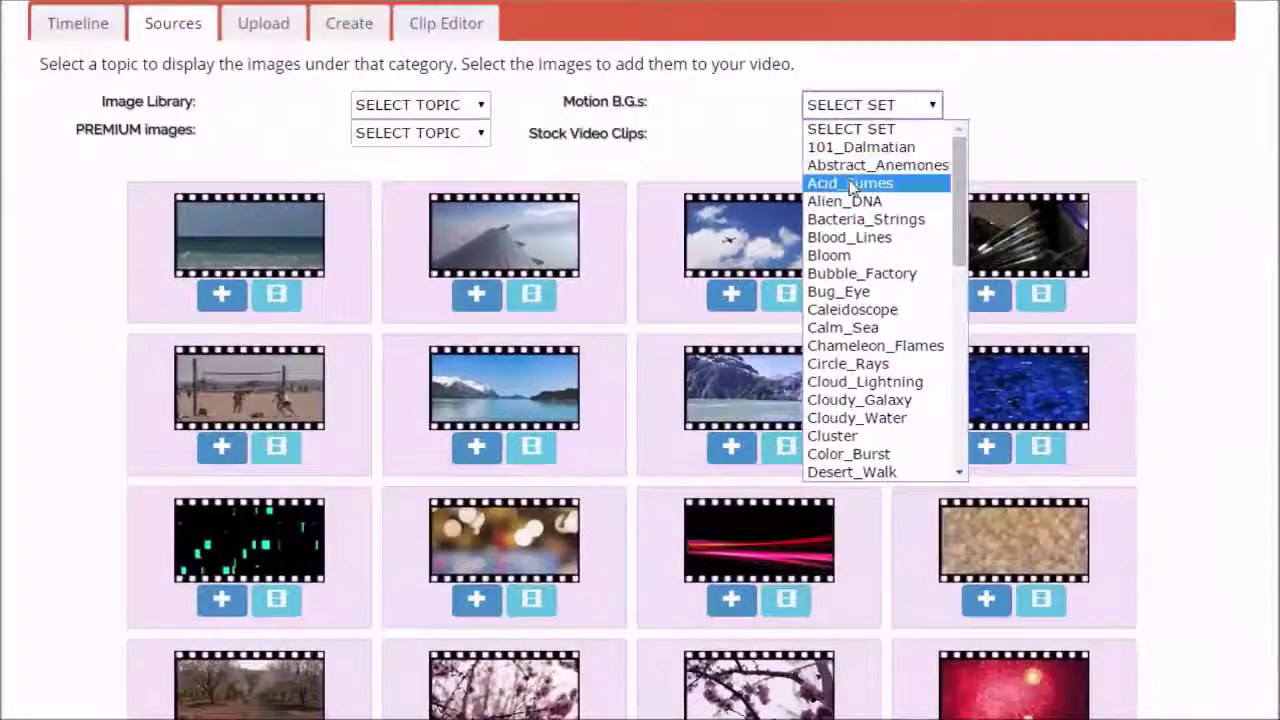
pyautogui.click(852, 184)
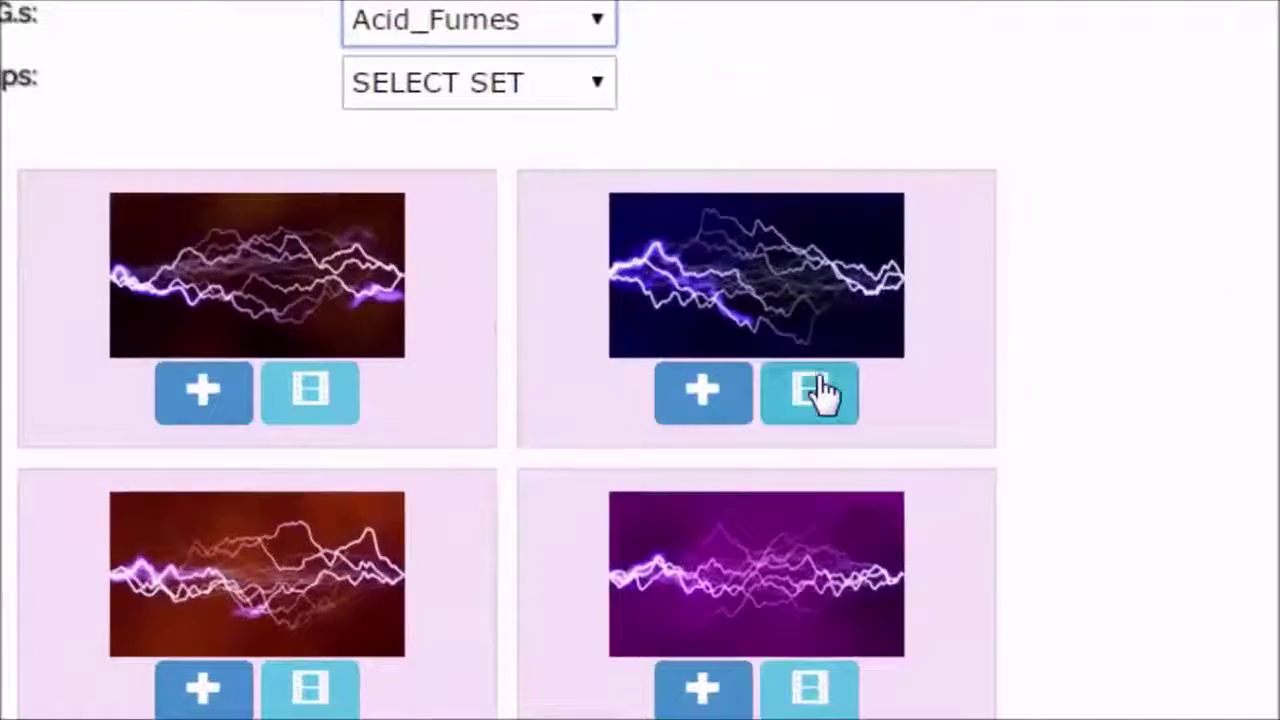
pyautogui.click(818, 390)
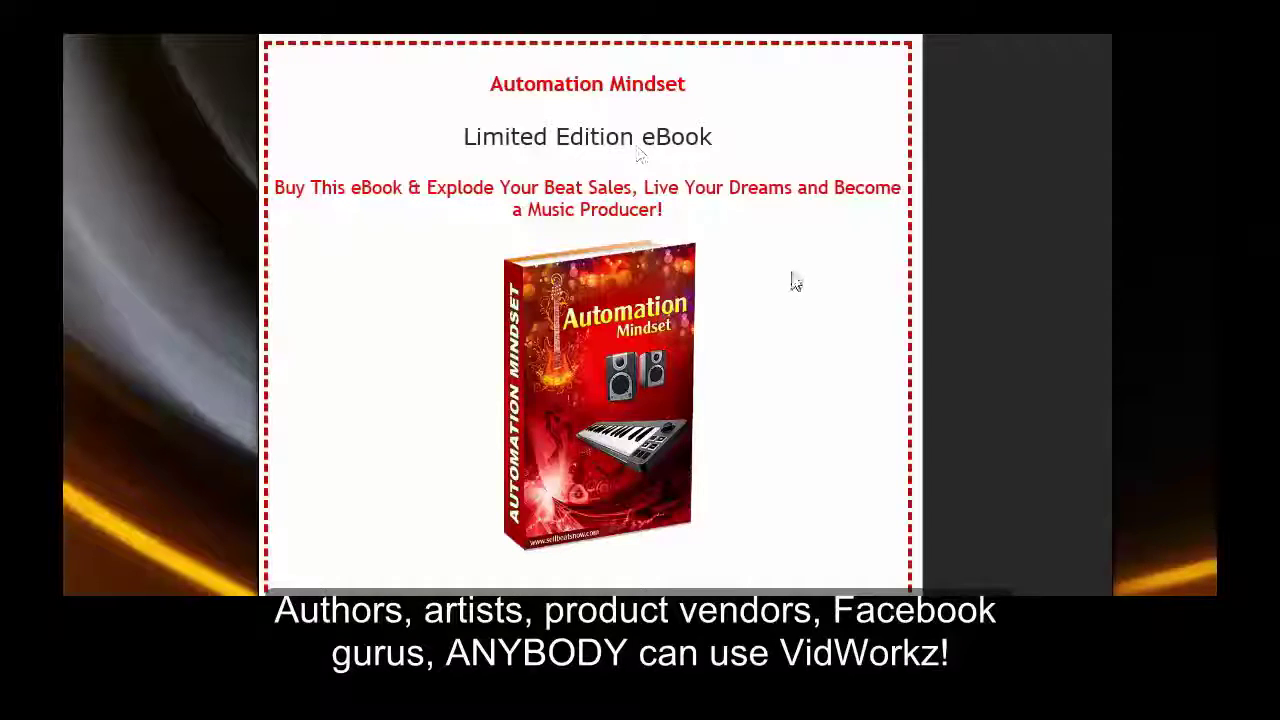
# Scroll down to the snowy highway clip with the Fast Reliable Widget Repair overlay
pyautogui.scroll(-5, 795, 281)
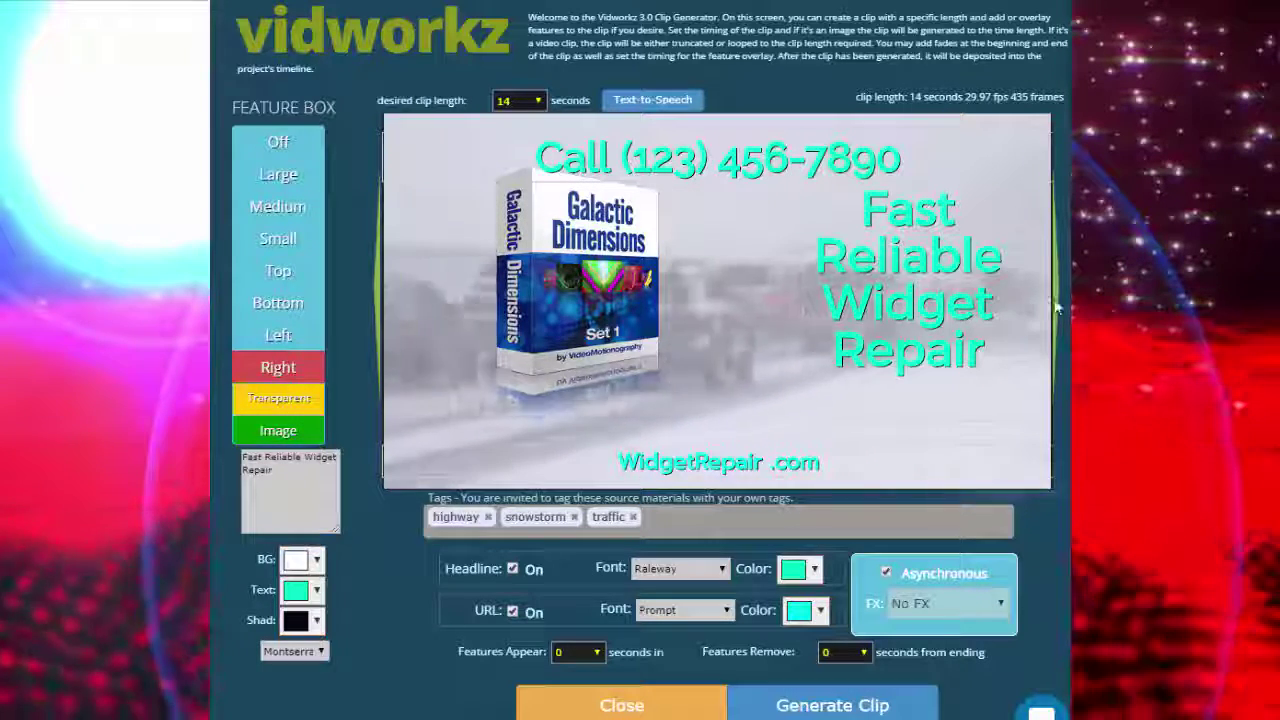
# Shift the widget repair message left, then back right, and advance to the next media item
pyautogui.click(245, 347)
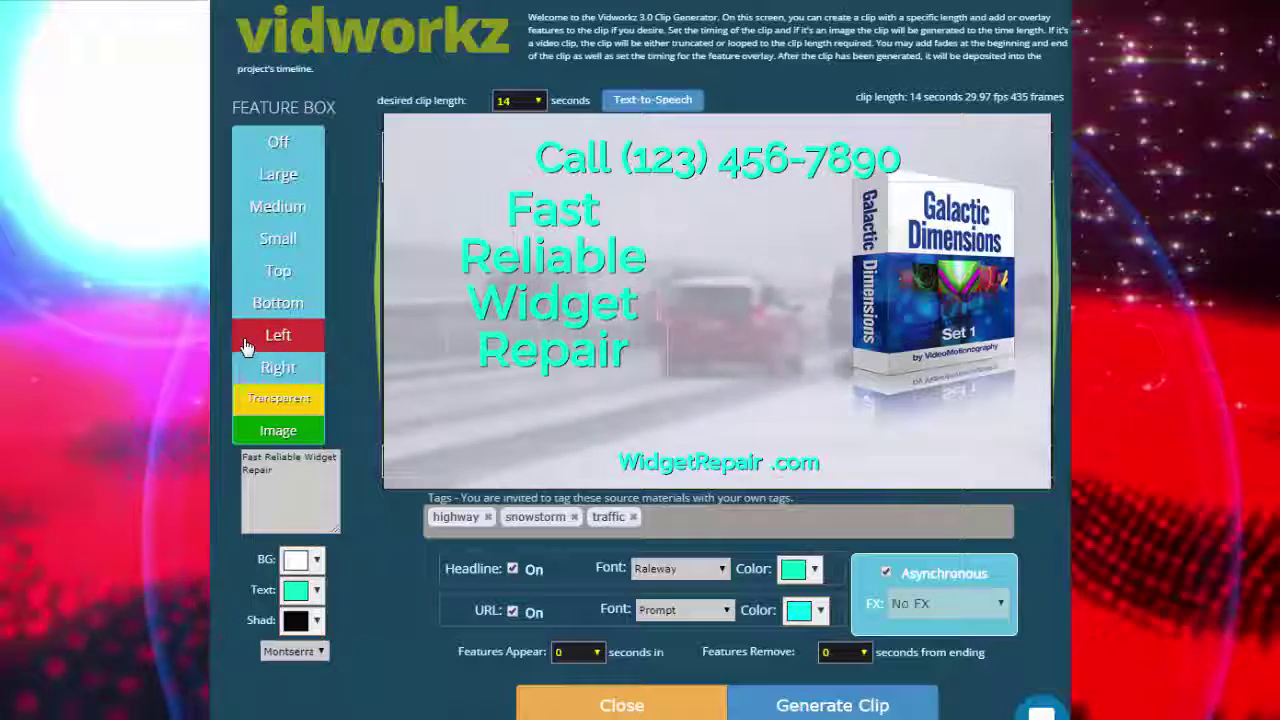
pyautogui.click(268, 370)
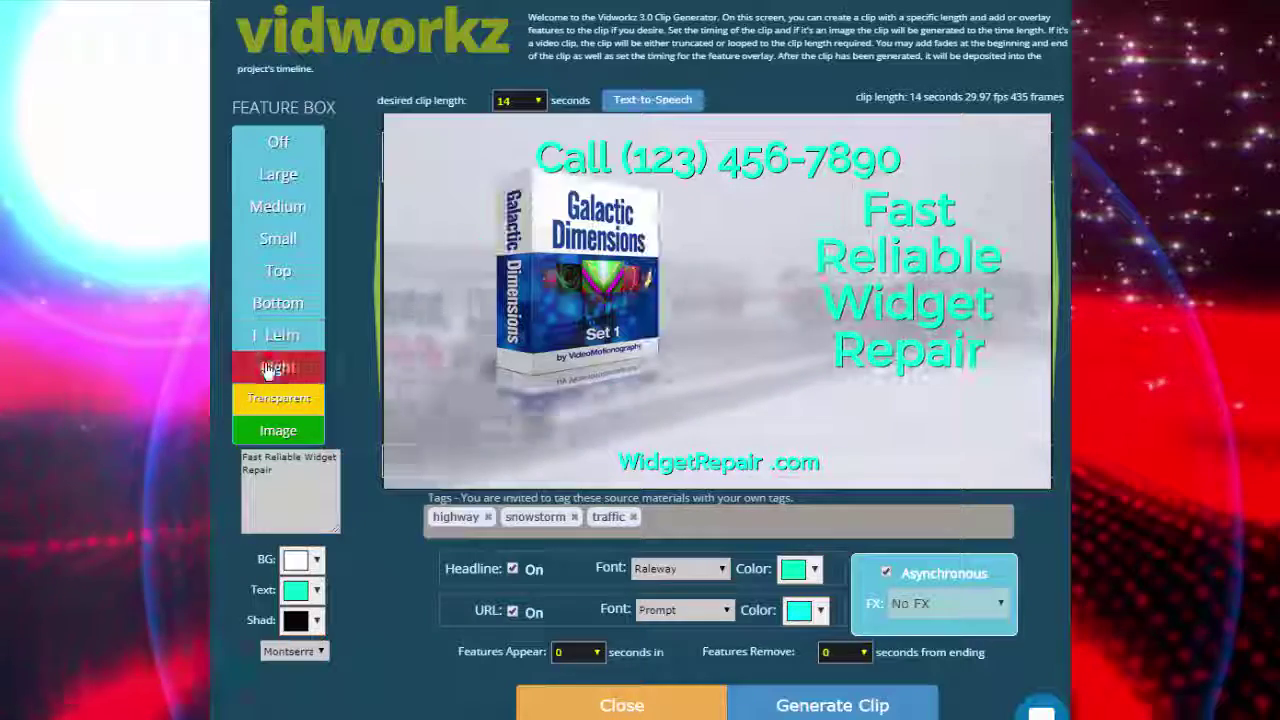
pyautogui.click(1062, 295)
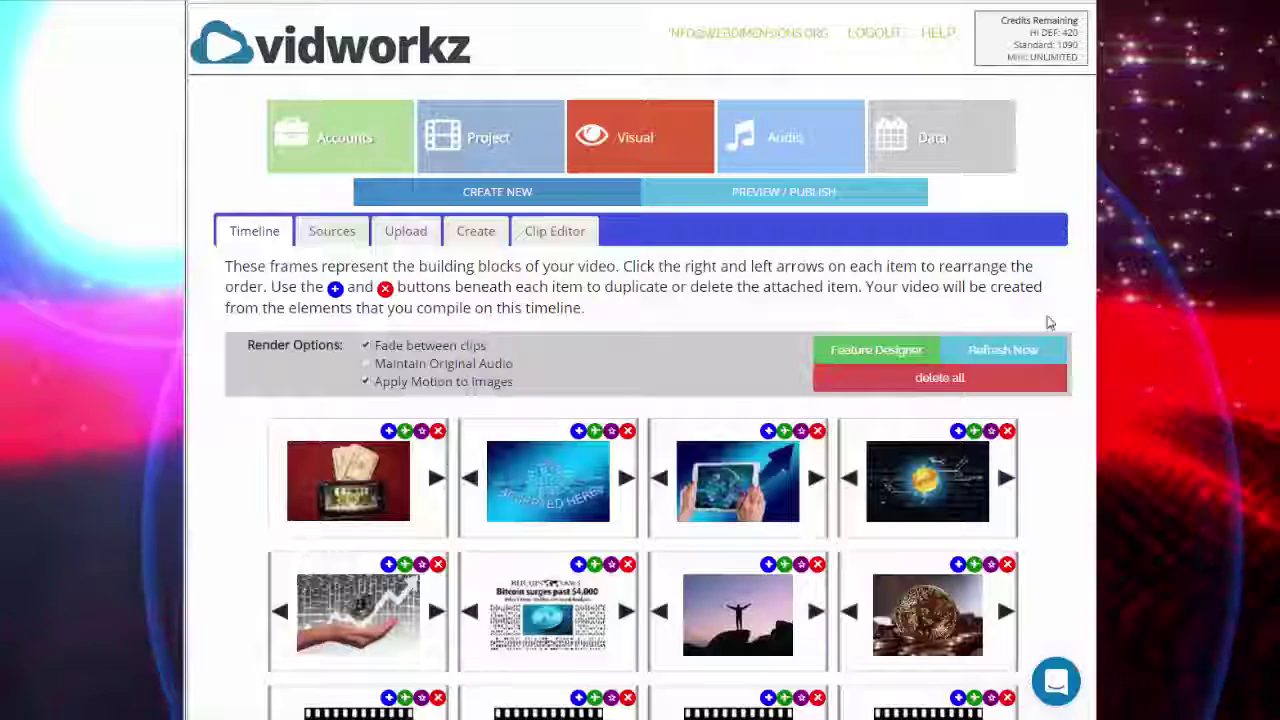
# Scroll down through the Timeline's full list of clips
pyautogui.scroll(-2, 640, 400)
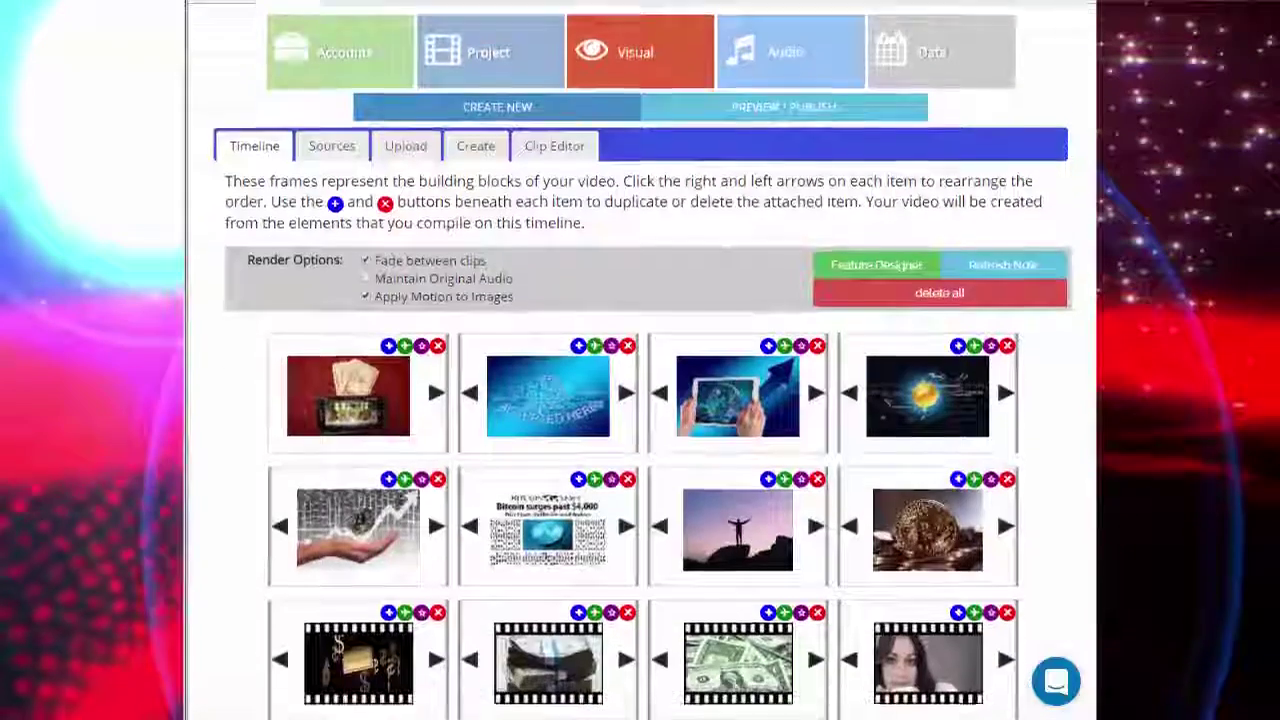
pyautogui.scroll(-3, 640, 400)
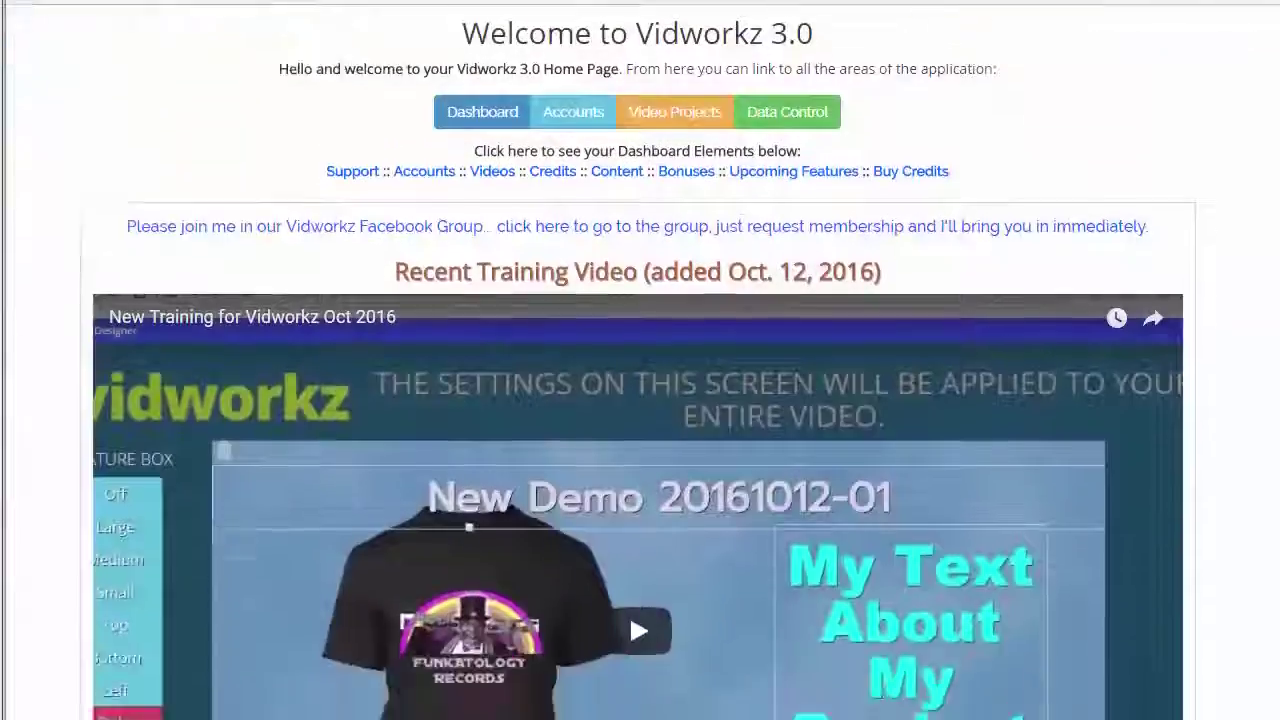
pyautogui.scroll(-3, 640, 400)
pyautogui.scroll(-5, 640, 400)
pyautogui.scroll(-3, 640, 400)
pyautogui.scroll(-3, 640, 400)
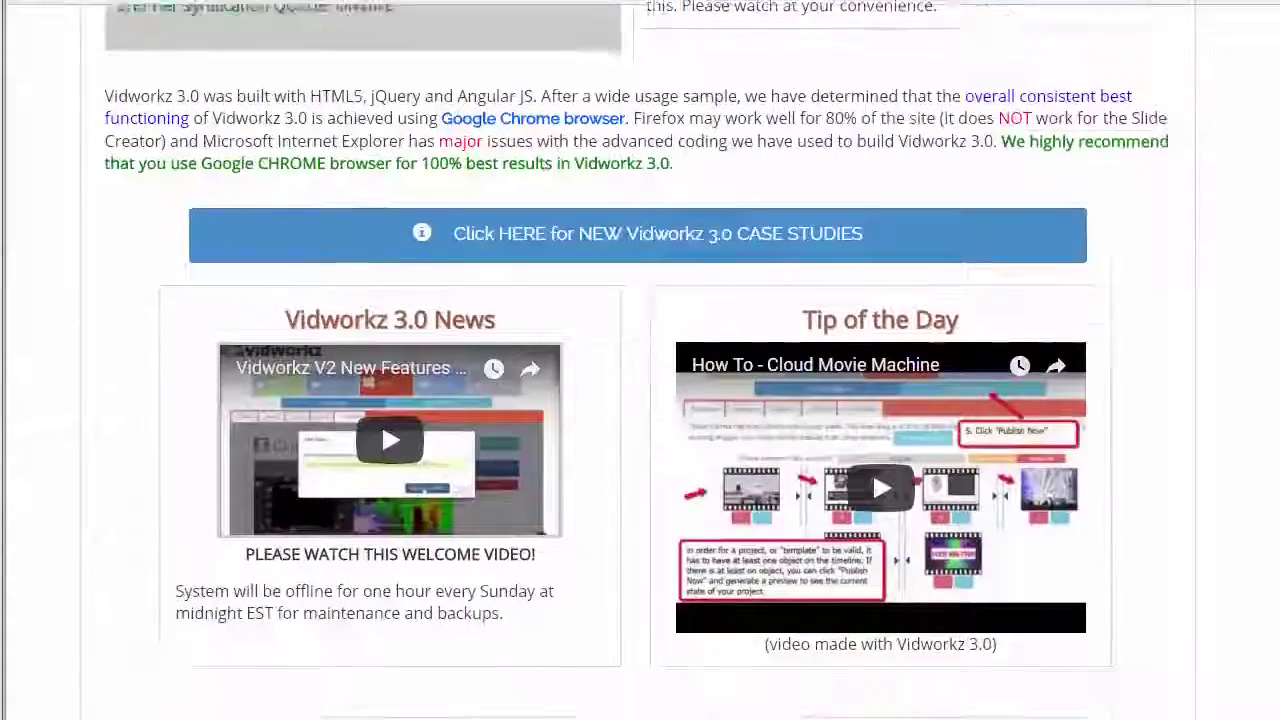
pyautogui.scroll(-2, 640, 400)
pyautogui.scroll(-3, 640, 400)
pyautogui.scroll(-3, 640, 400)
pyautogui.scroll(-3, 640, 400)
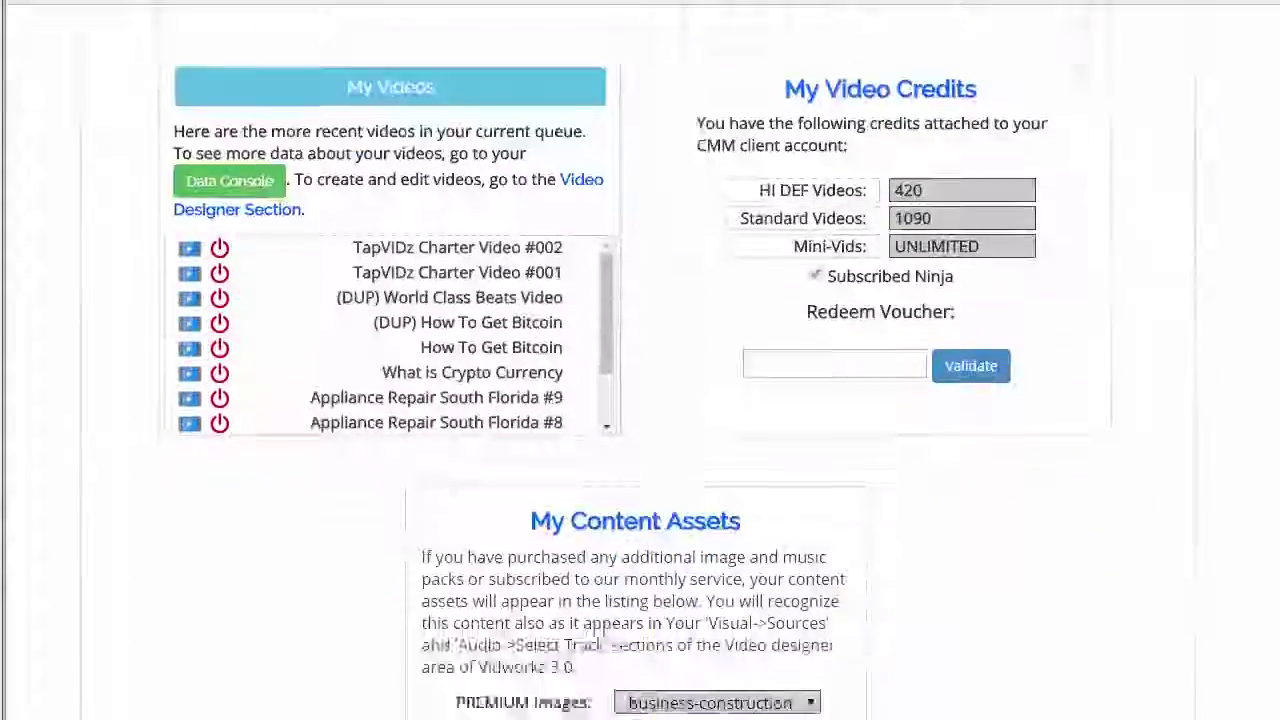
pyautogui.scroll(-2, 640, 400)
pyautogui.scroll(-4, 640, 400)
pyautogui.scroll(-2, 640, 400)
pyautogui.scroll(-3, 268, 715)
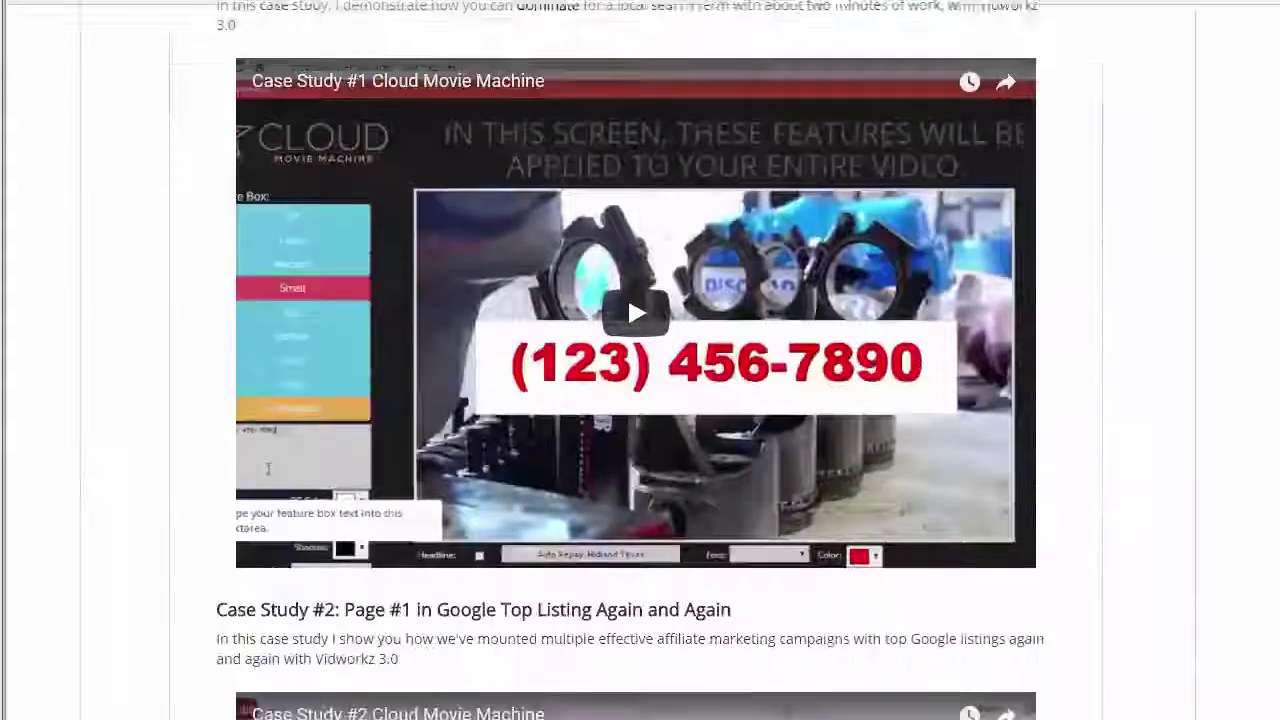
pyautogui.scroll(-4, 300, 600)
pyautogui.scroll(-3, 357, 486)
pyautogui.scroll(-2, 359, 285)
pyautogui.scroll(-2, 359, 285)
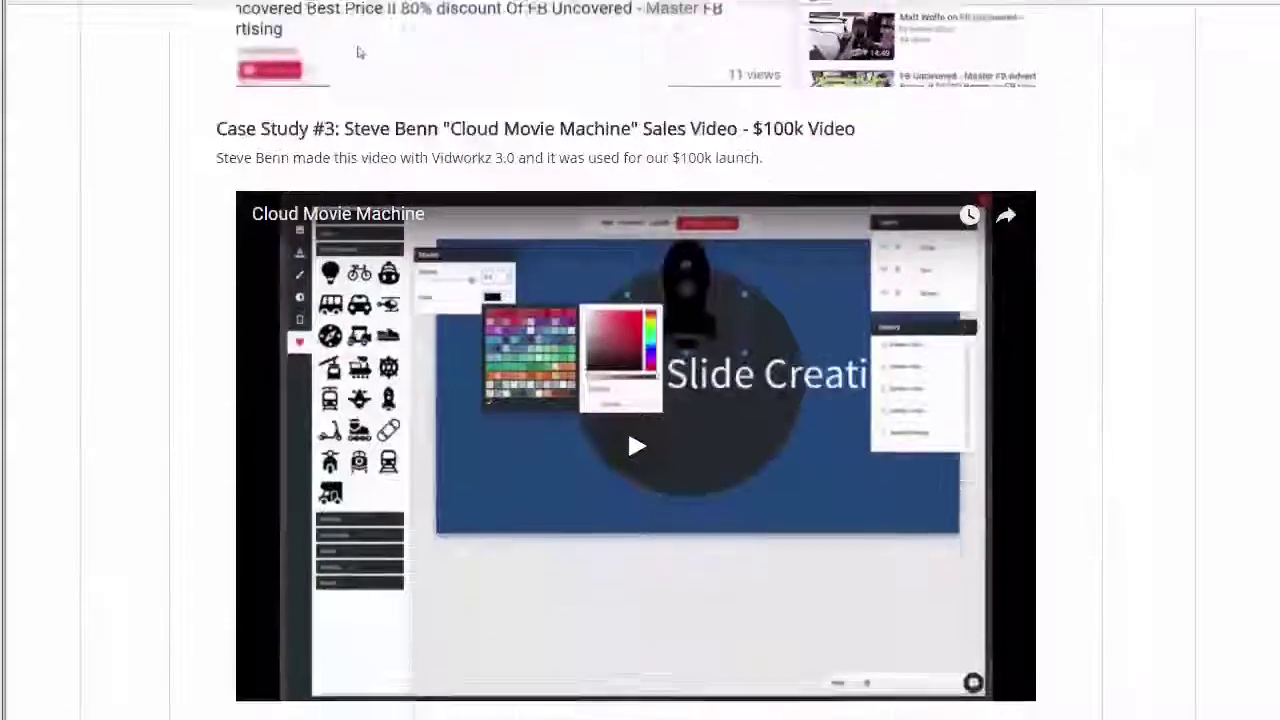
pyautogui.scroll(-3, 359, 285)
pyautogui.scroll(-3, 359, 285)
pyautogui.scroll(-3, 359, 285)
pyautogui.scroll(-3, 314, 520)
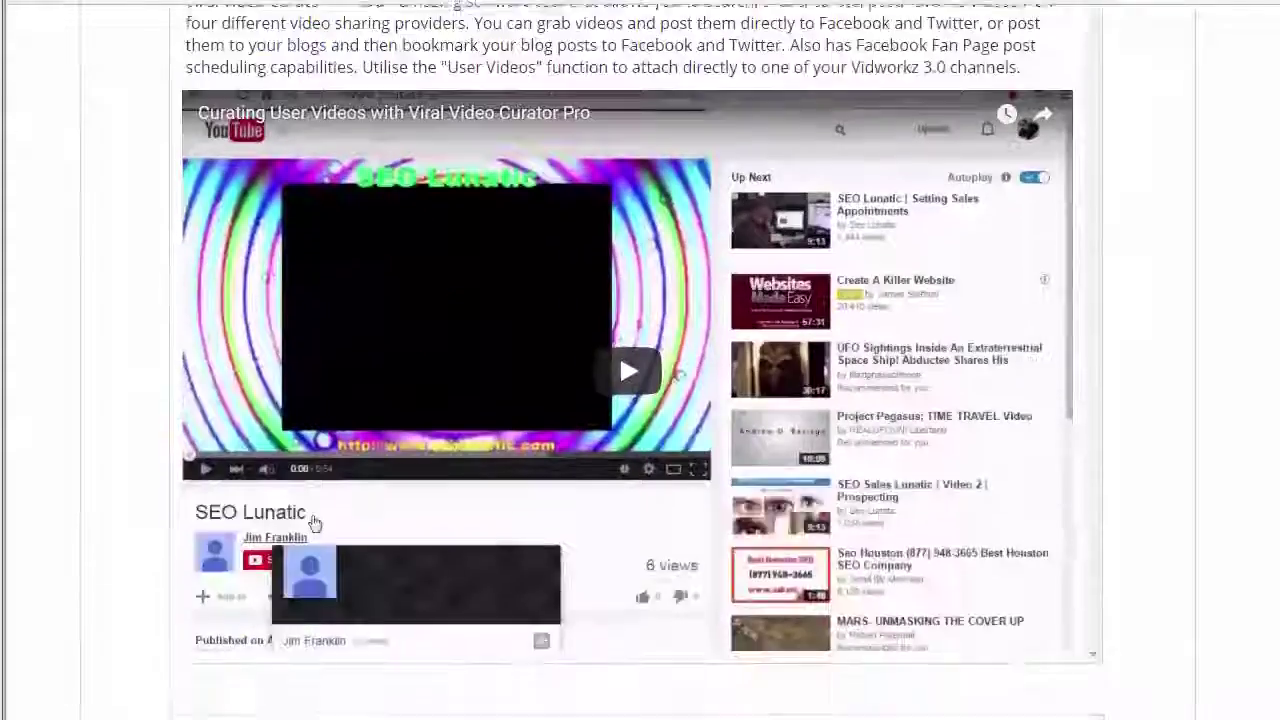